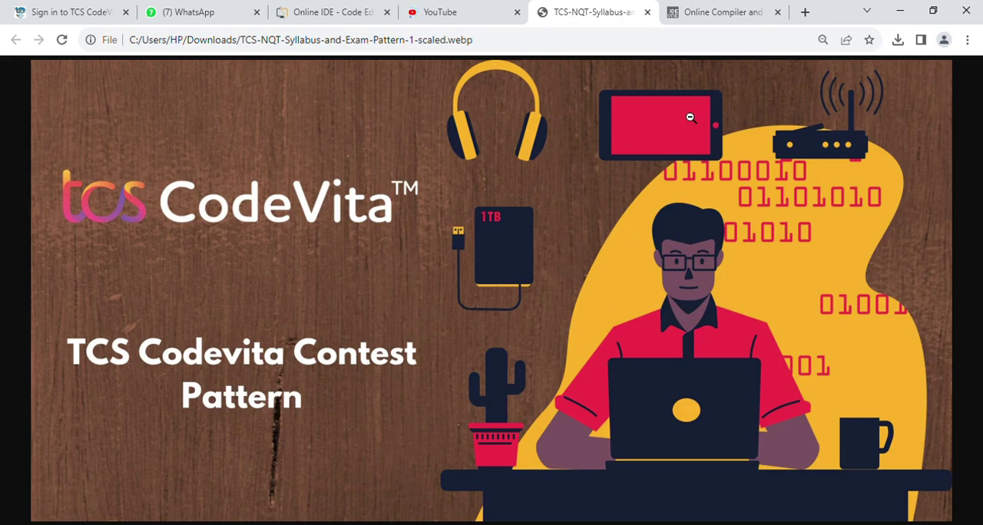
click(710, 14)
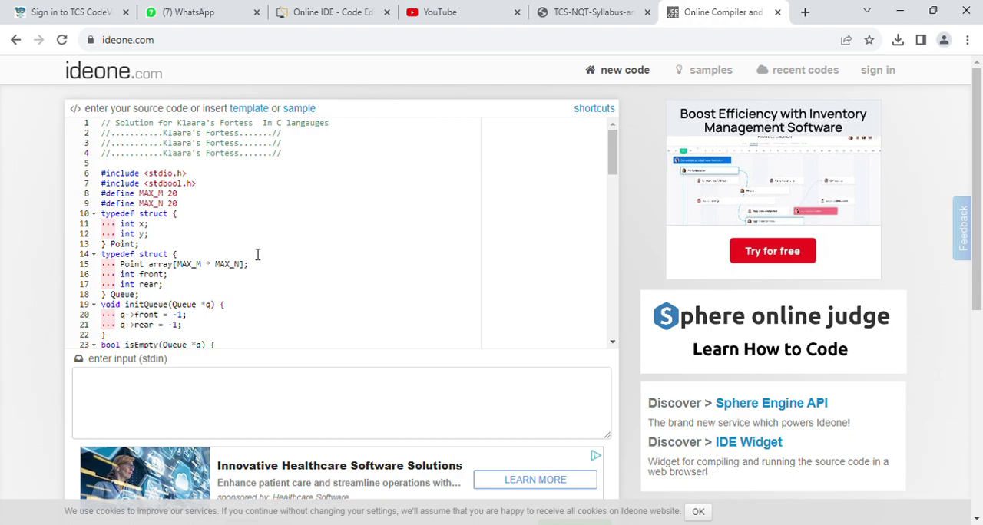
scroll(257, 254, down, 2)
scroll(257, 254, down, 1)
scroll(257, 255, up, 3)
scroll(257, 254, down, 1)
scroll(258, 254, down, 1)
scroll(257, 254, down, 1)
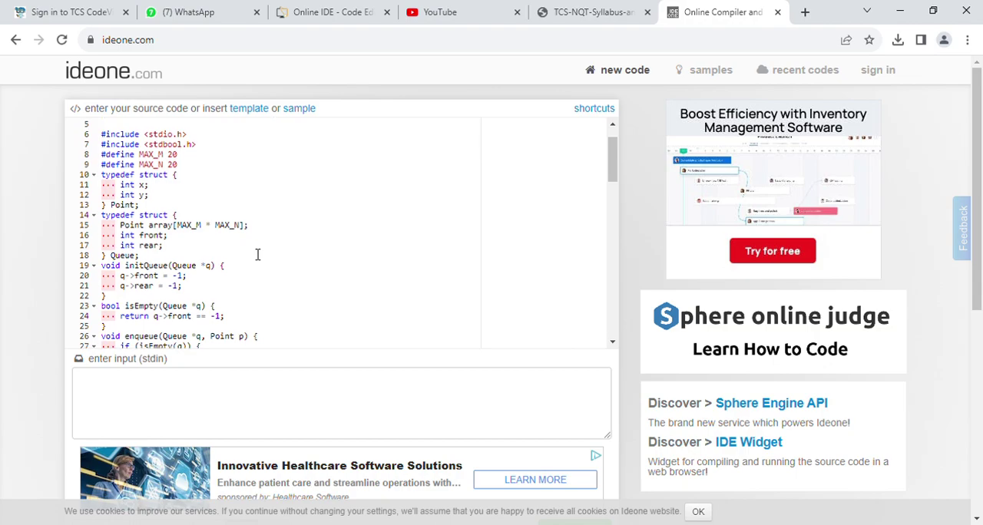
scroll(258, 254, down, 1)
scroll(257, 254, down, 1)
scroll(258, 254, down, 1)
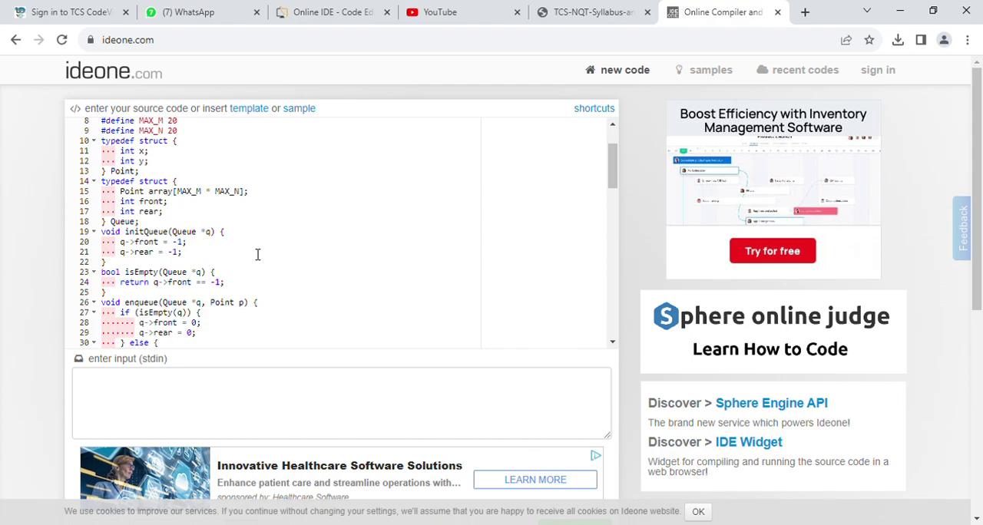
scroll(257, 254, down, 1)
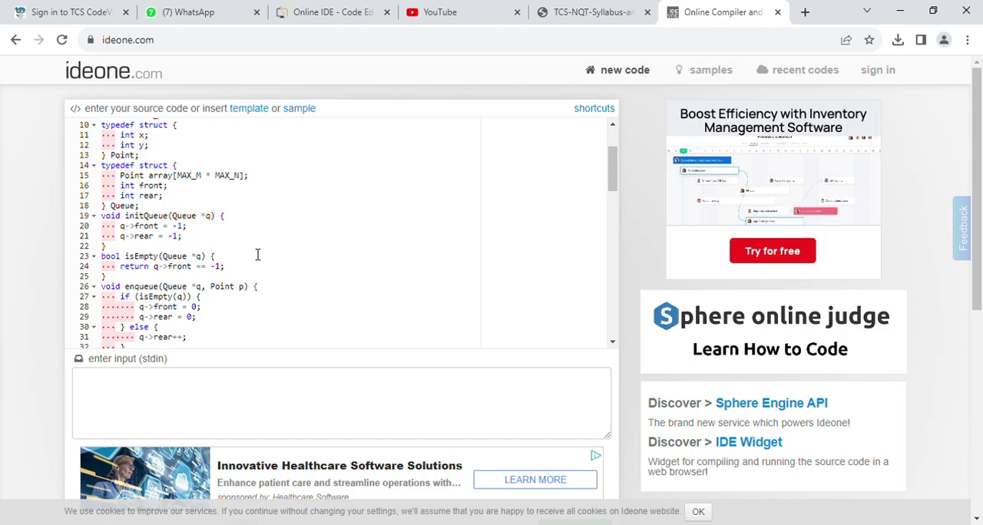
scroll(258, 254, down, 1)
scroll(257, 254, down, 1)
scroll(257, 254, down, 1)
scroll(257, 254, down, 1)
scroll(258, 254, down, 1)
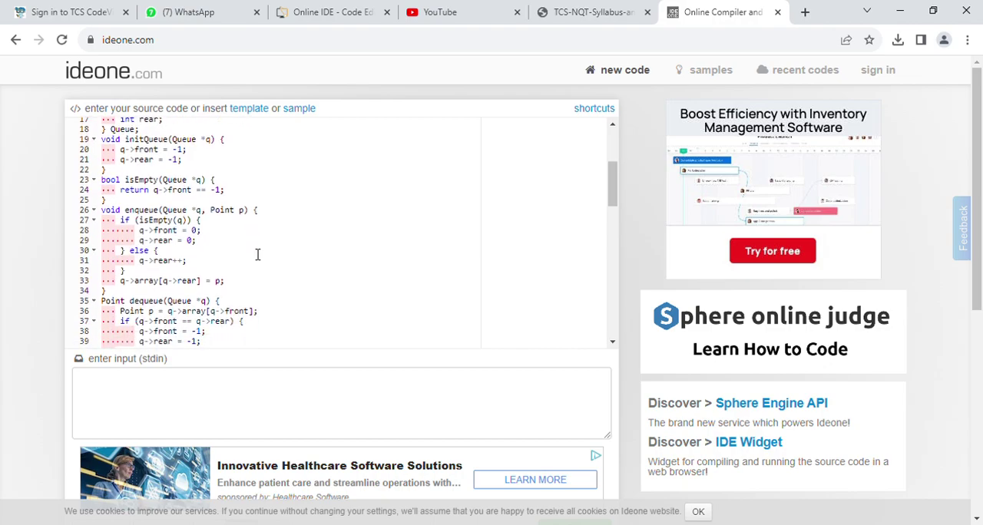
scroll(257, 254, down, 1)
Review the queue helpers in the enqueue function, scrolling on to maxThiefTime at line 44
click(135, 206)
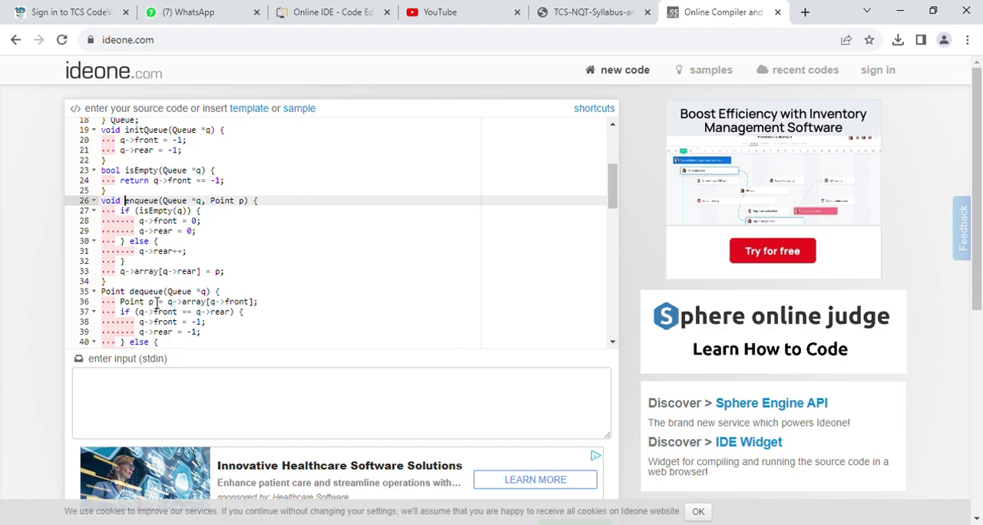
scroll(182, 318, down, 1)
scroll(182, 318, down, 1)
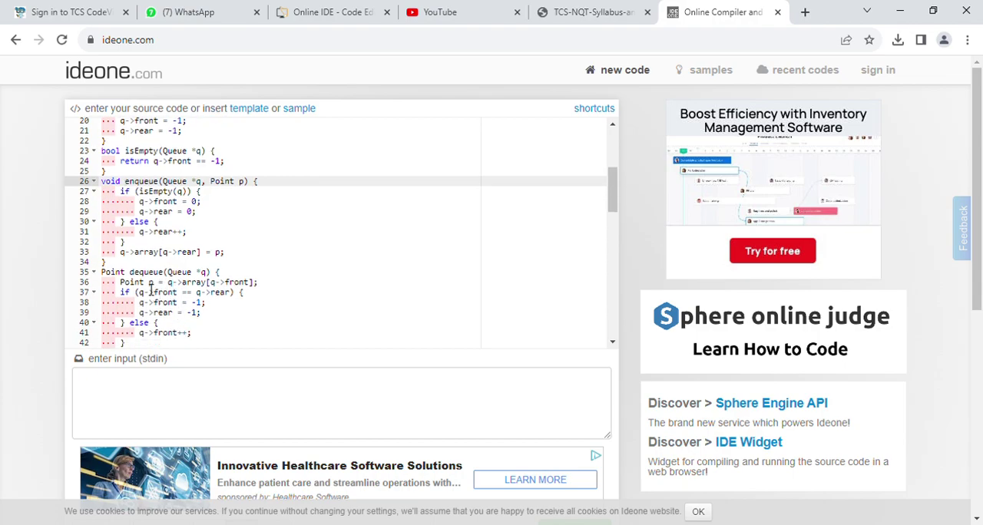
scroll(184, 312, down, 3)
scroll(184, 313, down, 1)
scroll(184, 312, down, 3)
scroll(184, 312, down, 1)
scroll(183, 313, down, 1)
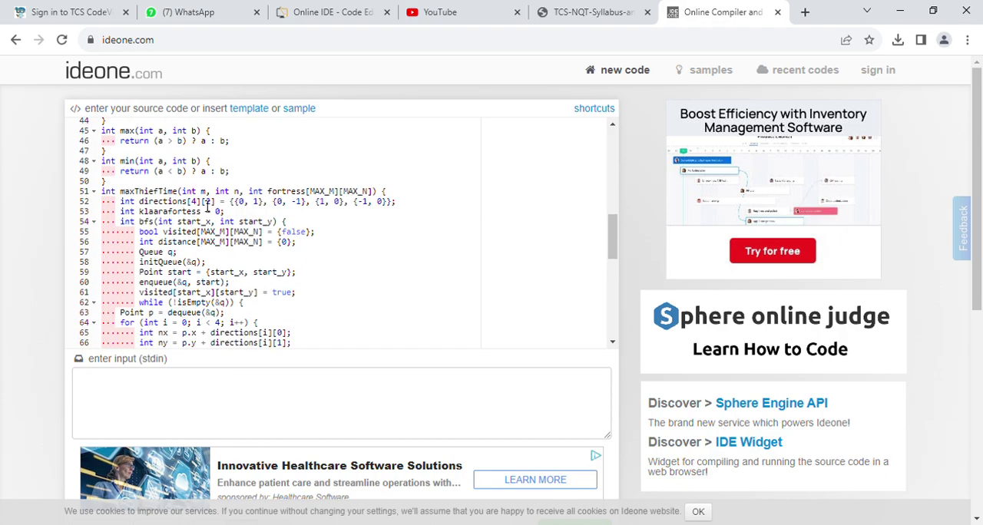
scroll(186, 264, down, 1)
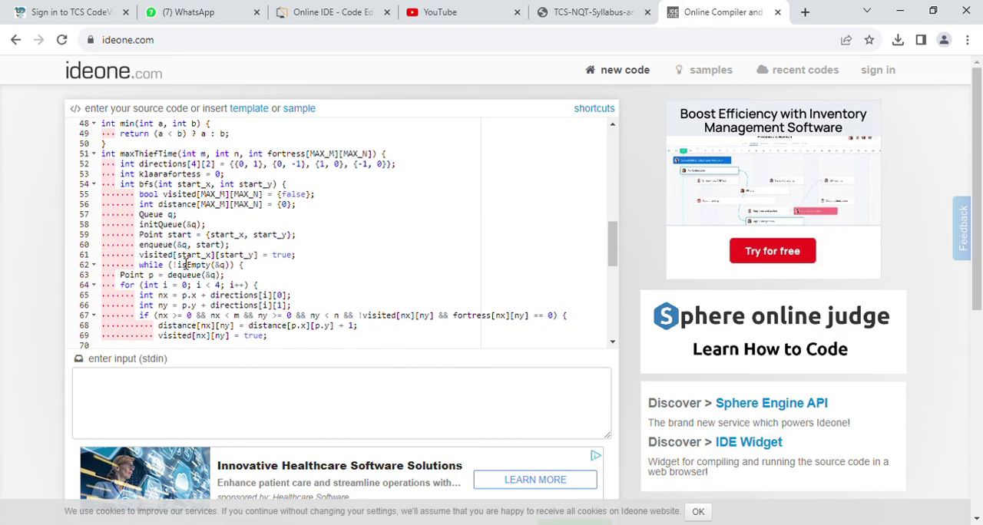
Review maxThiefTime's BFS and wall-removal loop from line 51 down to main() at line 79
click(116, 154)
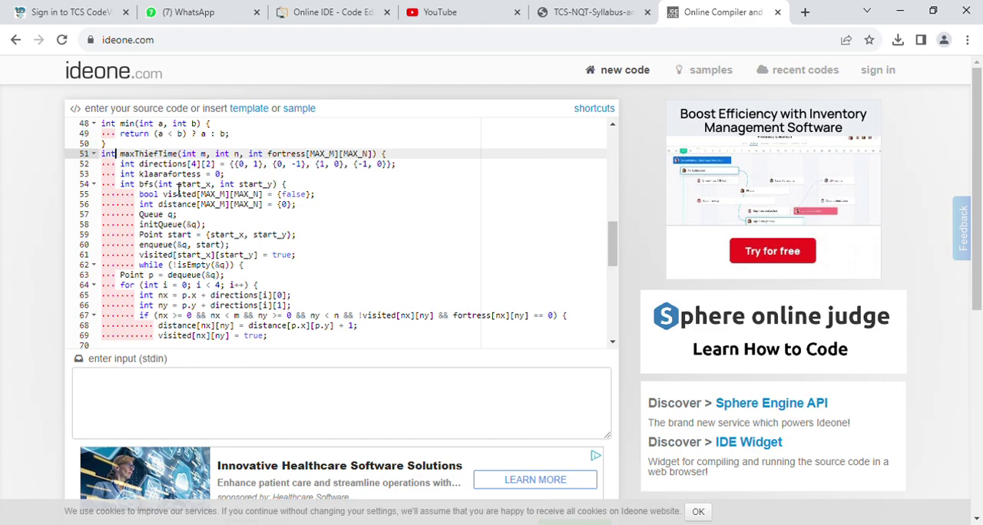
scroll(346, 273, down, 2)
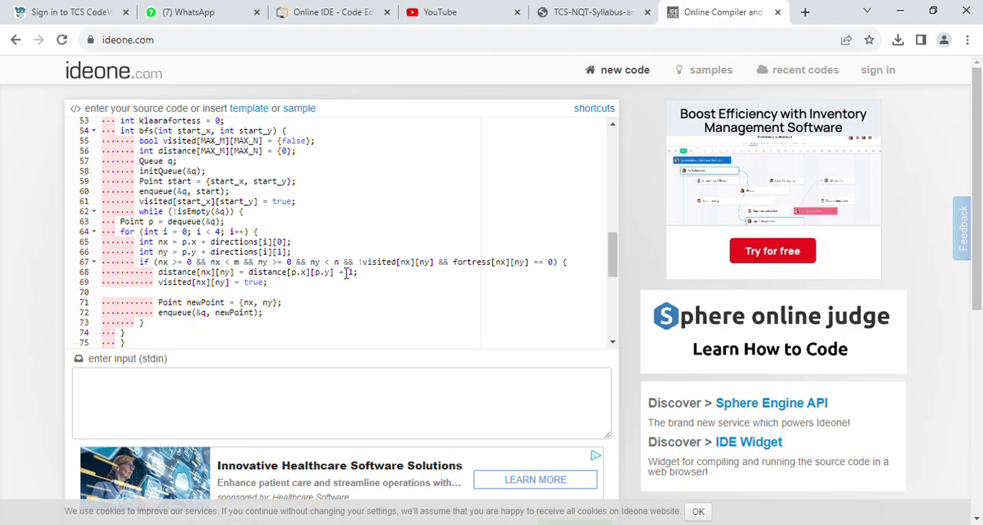
scroll(346, 273, down, 1)
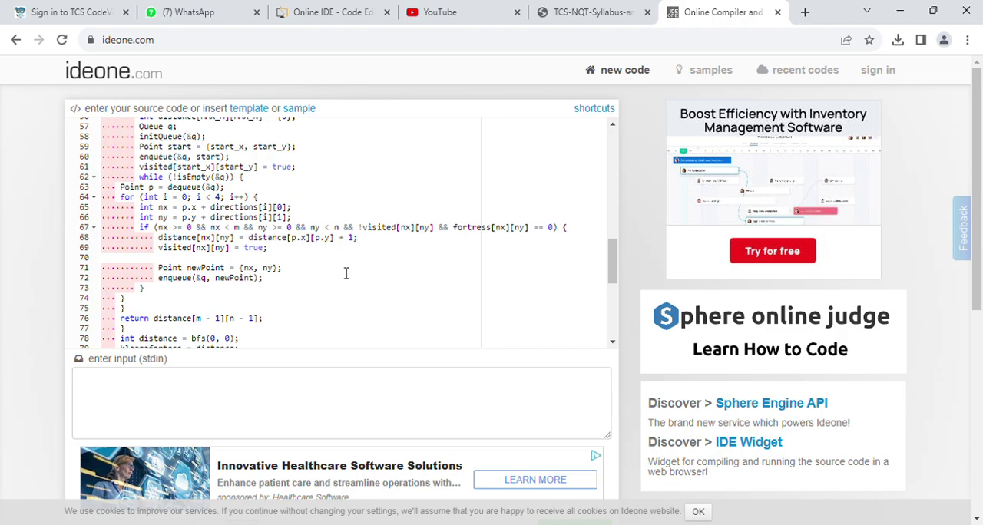
scroll(346, 271, down, 1)
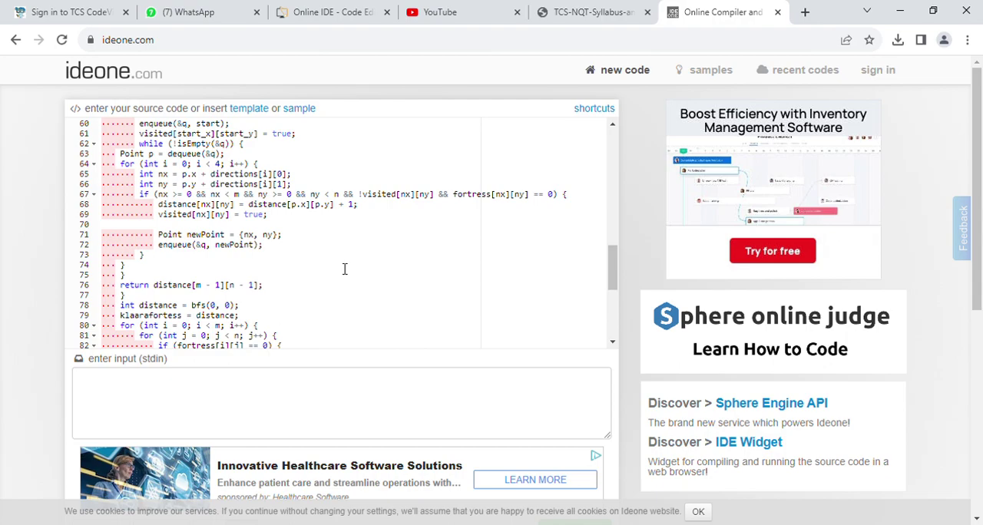
scroll(344, 269, down, 1)
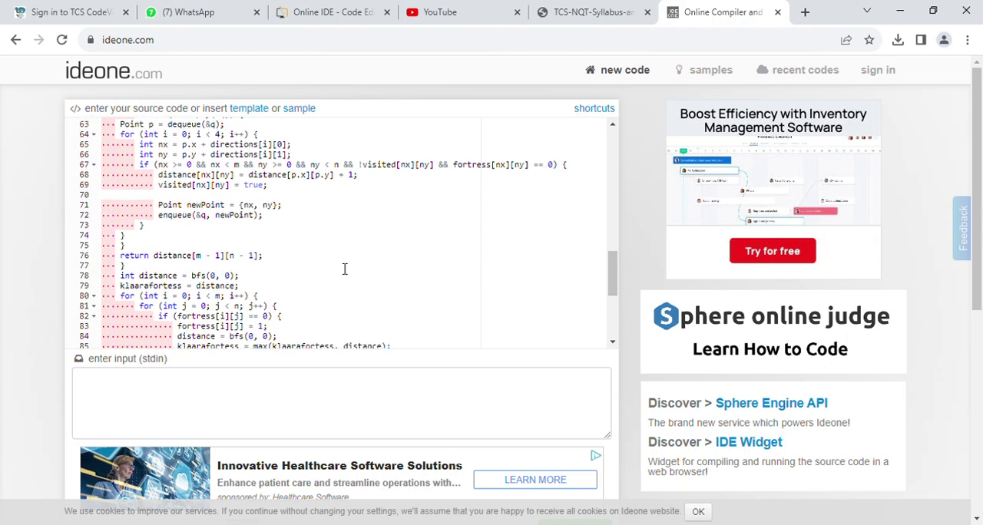
scroll(344, 269, down, 2)
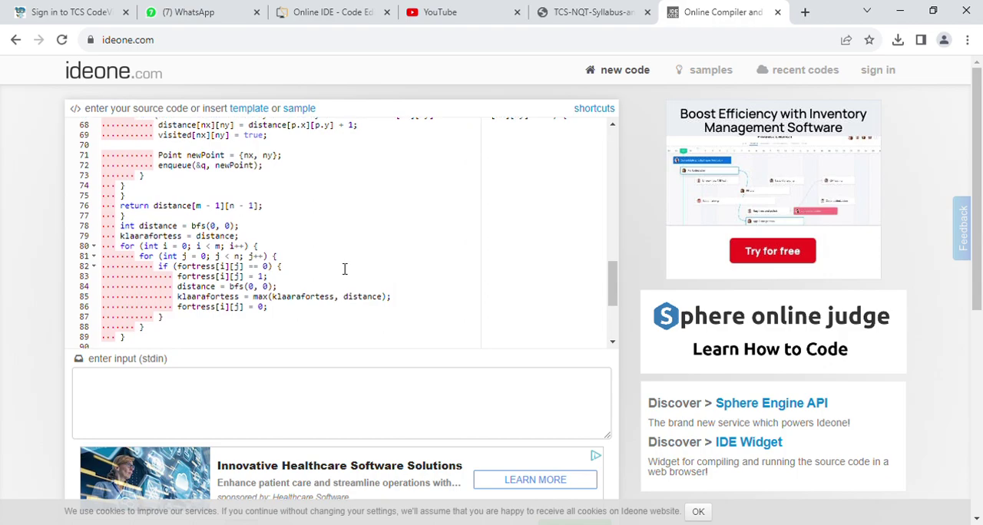
scroll(345, 268, down, 2)
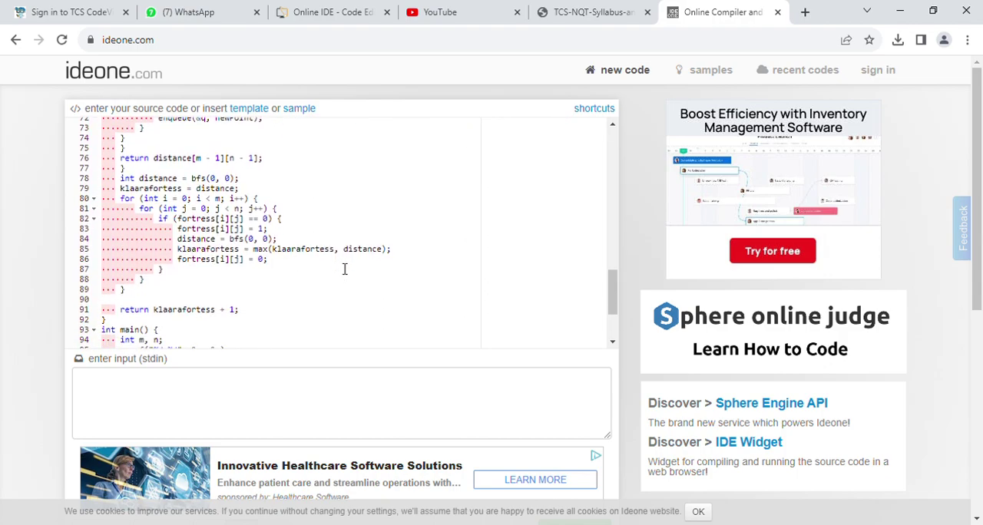
scroll(345, 268, down, 1)
scroll(235, 292, down, 2)
scroll(234, 293, down, 1)
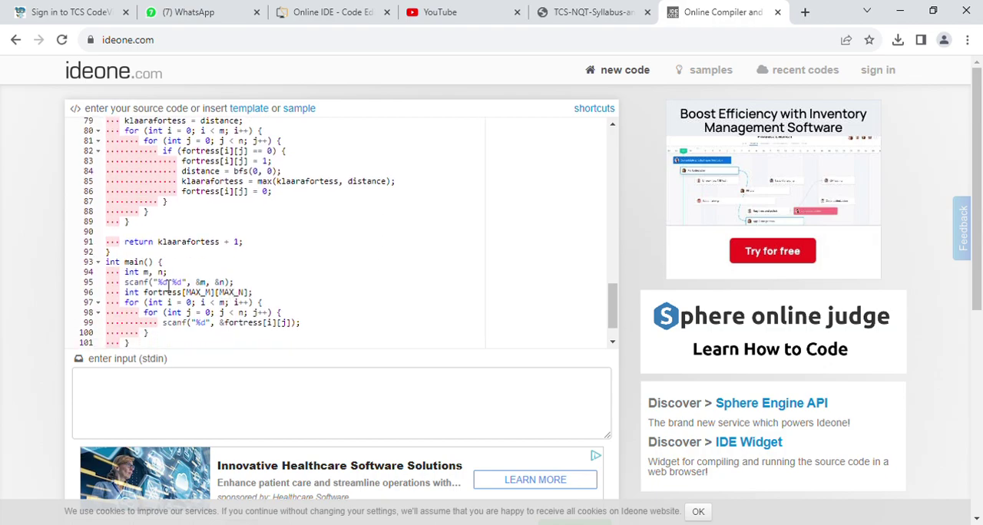
Highlight main's opening lines 93–99, deselect, and scroll down to its return 0 at line 105
click(108, 264)
drag(112, 270, 140, 333)
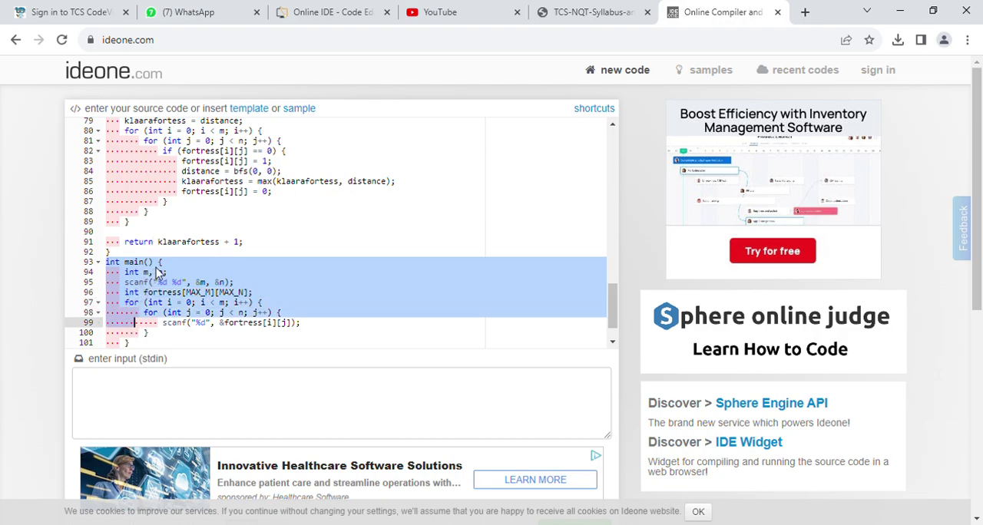
click(159, 272)
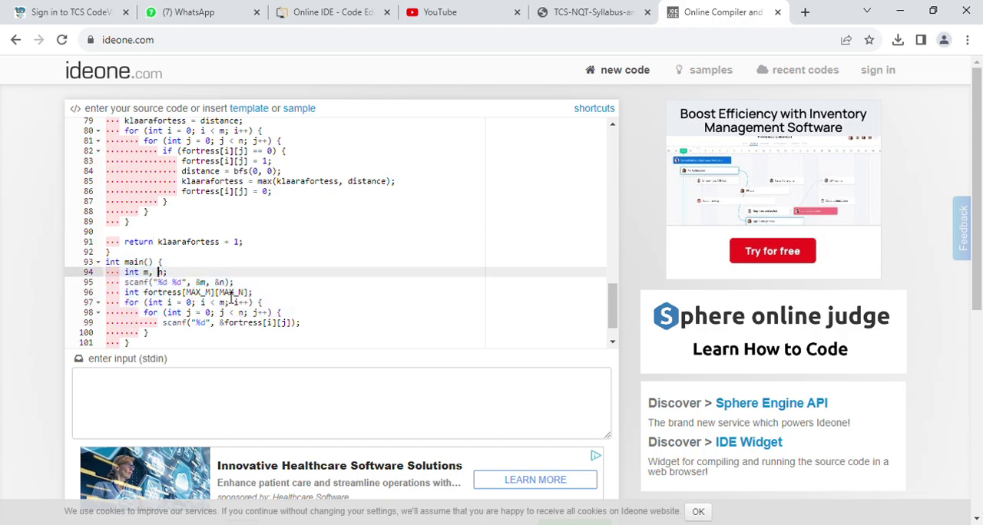
scroll(205, 334, down, 2)
scroll(204, 333, down, 1)
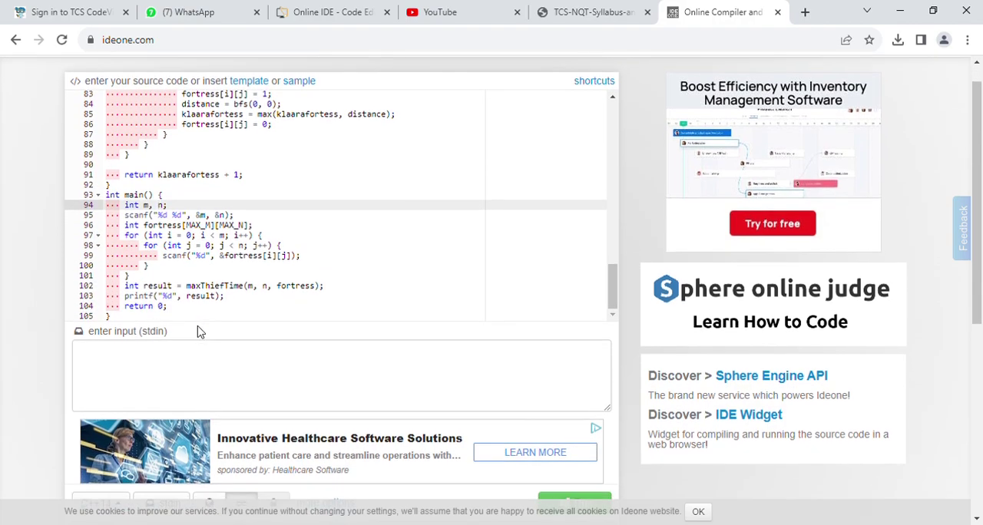